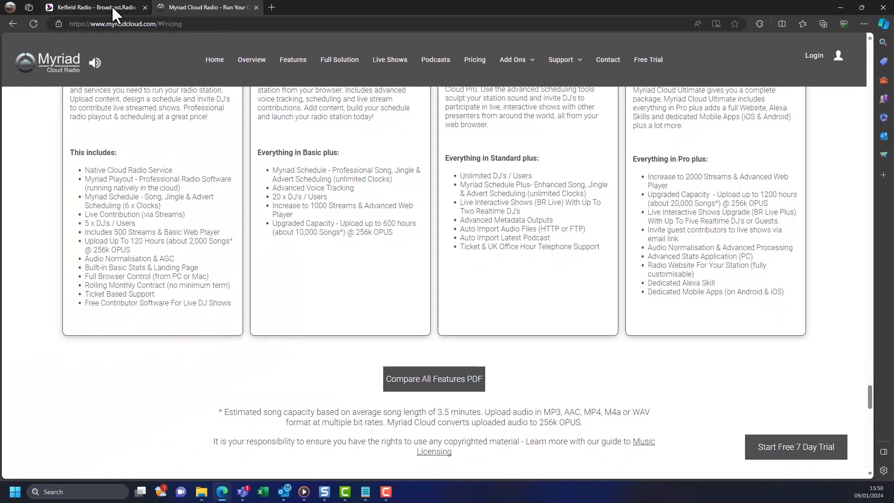
Step: Switch from the pricing page to the Kelfield Radio - Broadcast.Radio station dashboard
click(111, 8)
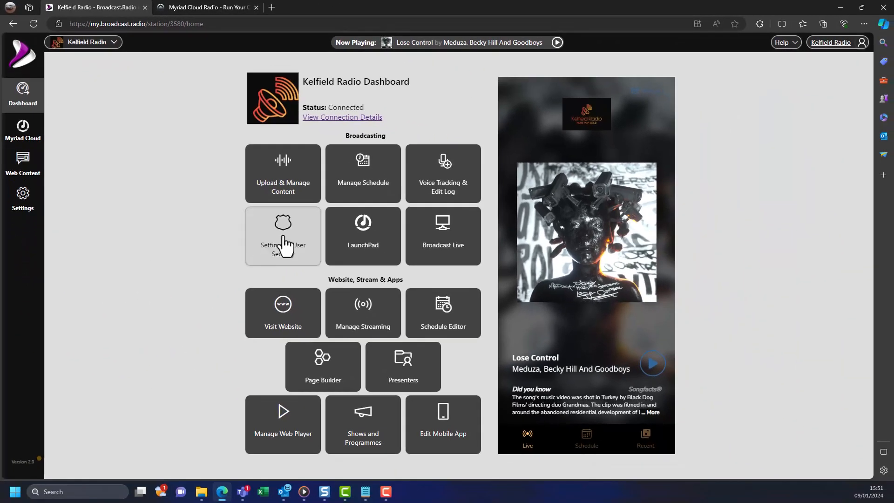
Step: Choose the Settings & User Security tile on the Kelfield Radio dashboard
click(285, 246)
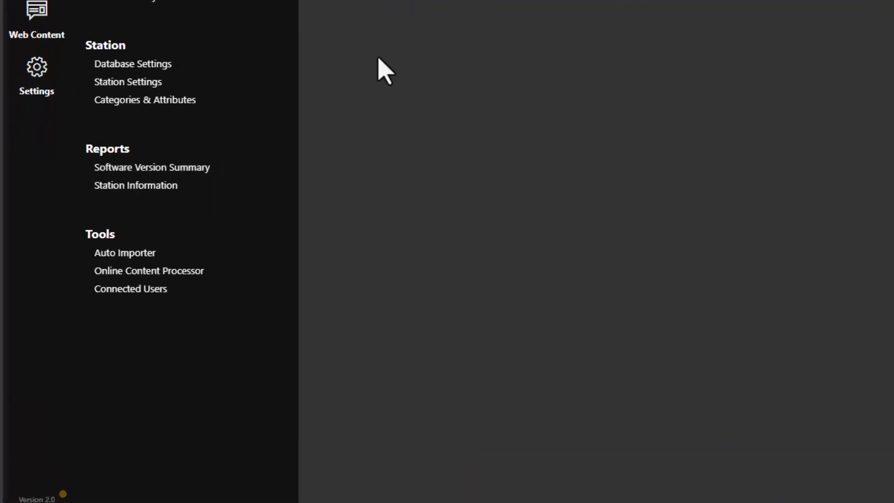
Step: Create an Auto Importer group named 'Import Podcast' sourcing the latest episode from a Podcast RSS feed
click(191, 206)
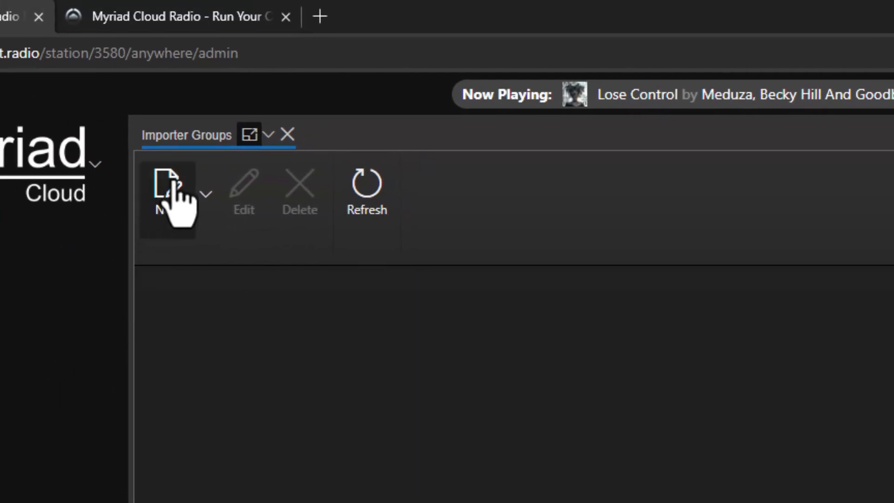
click(175, 204)
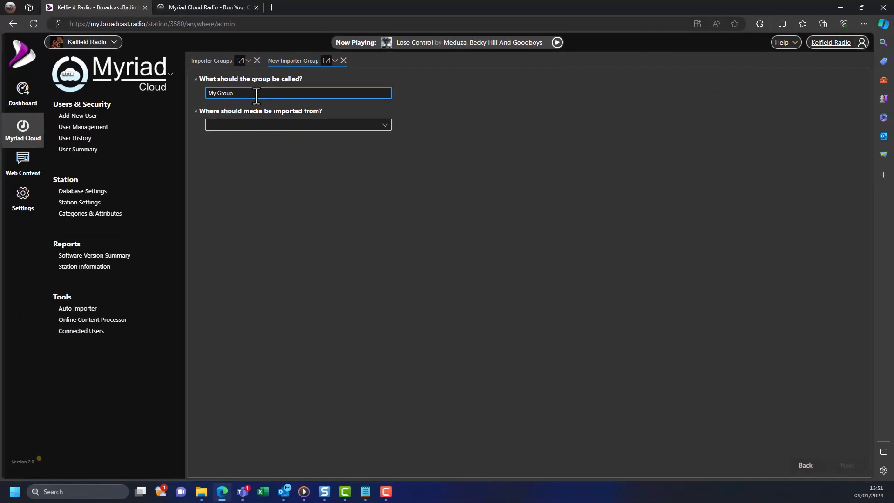
drag(256, 95, 191, 93)
text(Import Podcast)
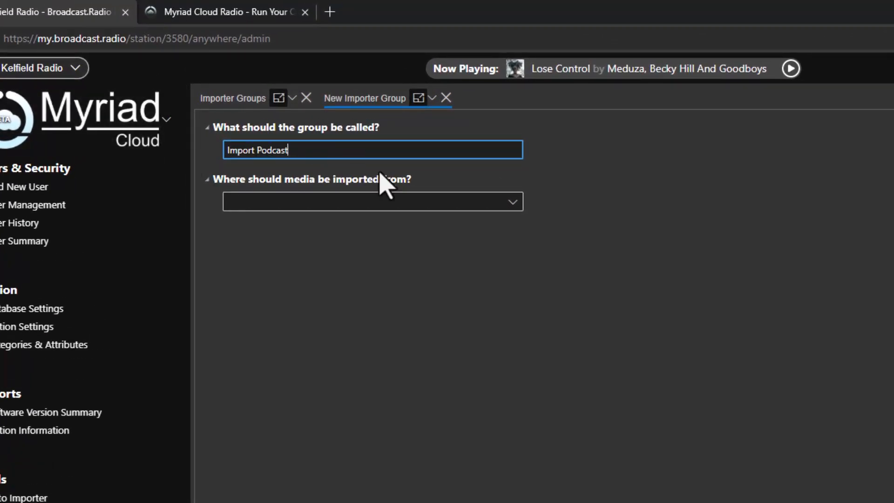
click(413, 205)
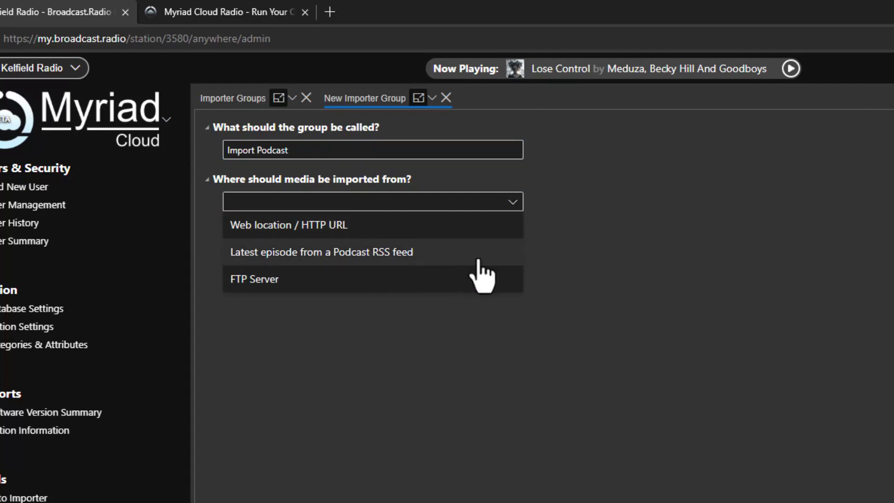
click(478, 260)
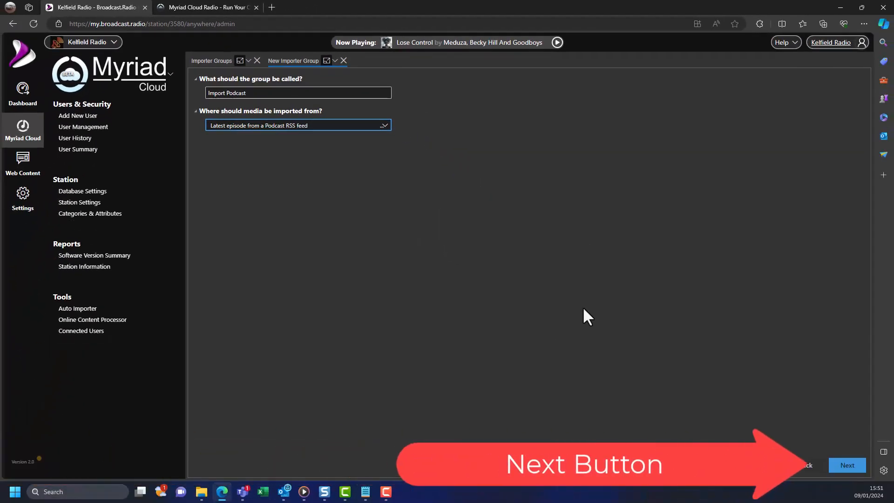
click(844, 470)
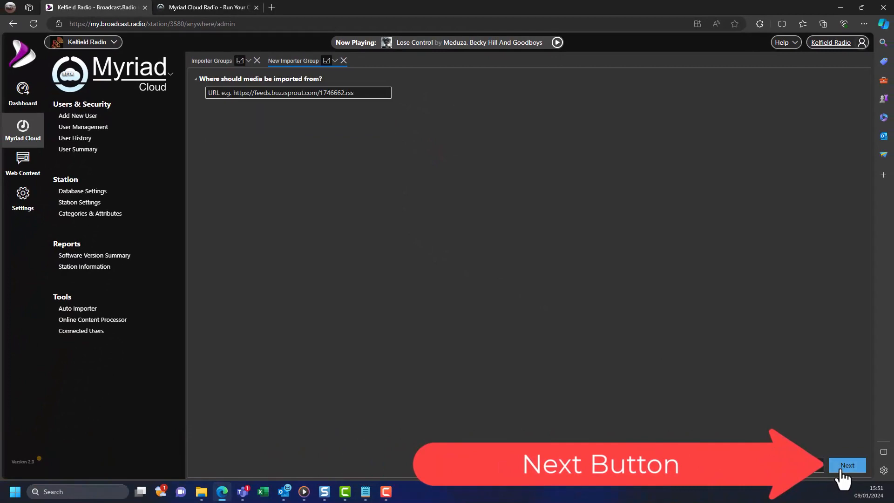
Step: Paste the art19 podcast RSS feed URL as the importer's source
click(366, 93)
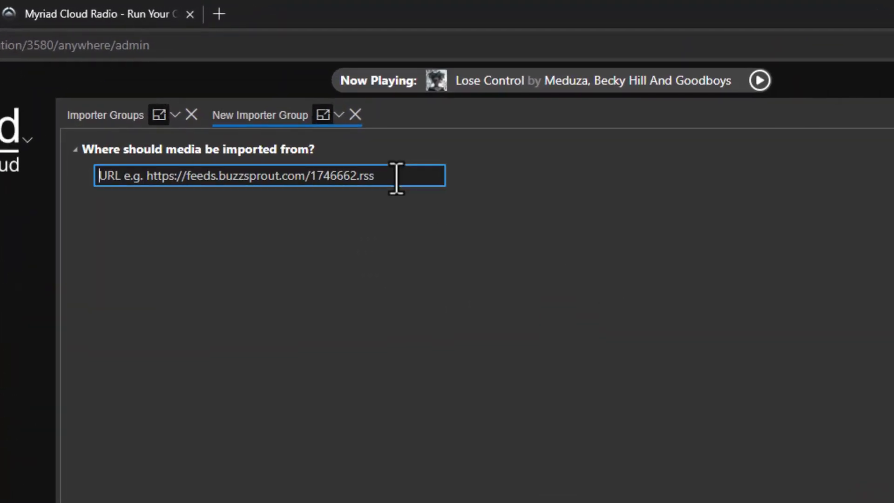
text(https://rss.art19.com/not-another-d-and-d-podcast)
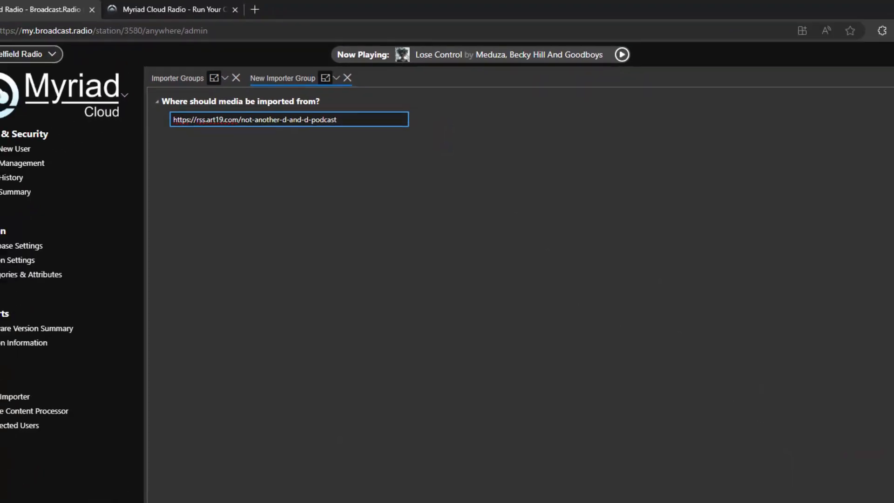
click(856, 466)
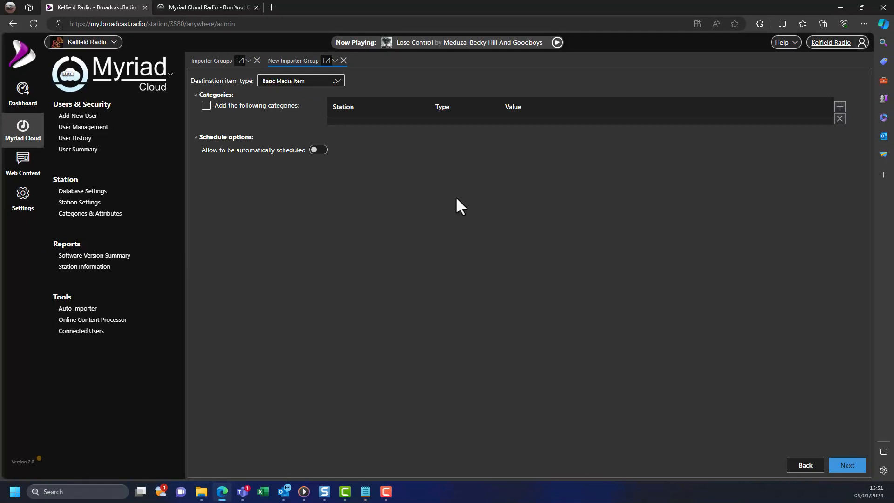
Step: Keep Basic Media Item as the destination item type and continue
click(338, 82)
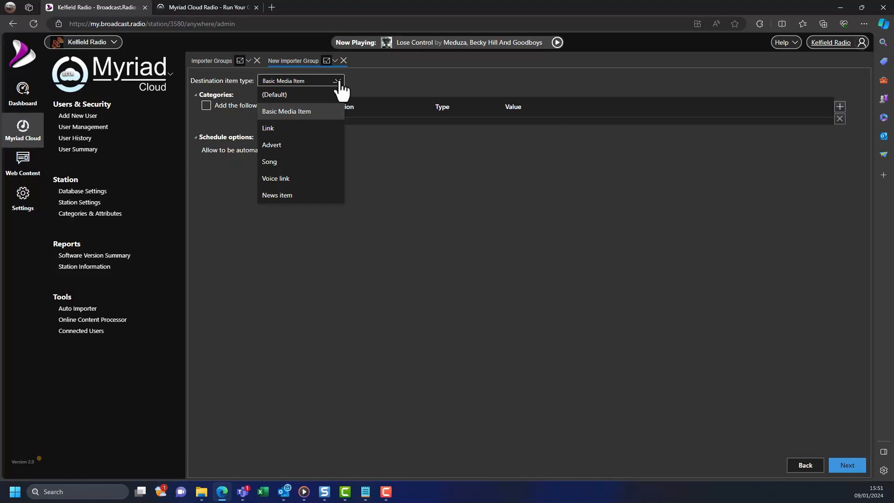
click(340, 82)
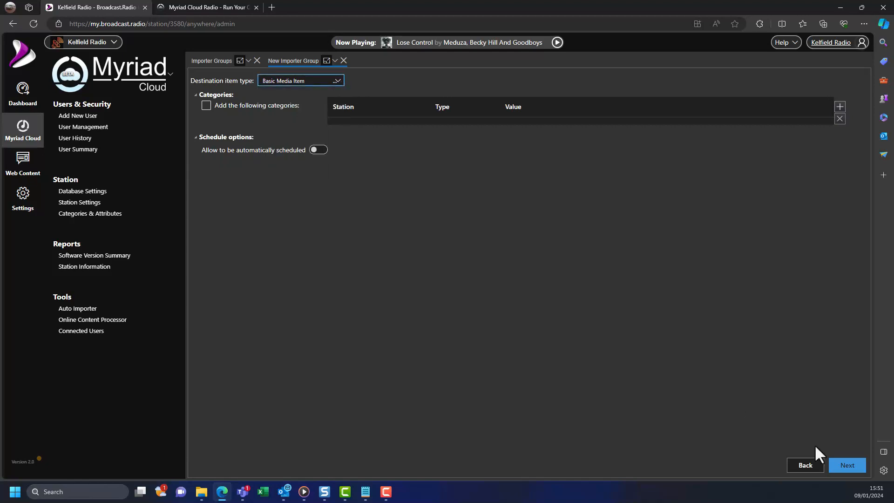
click(837, 465)
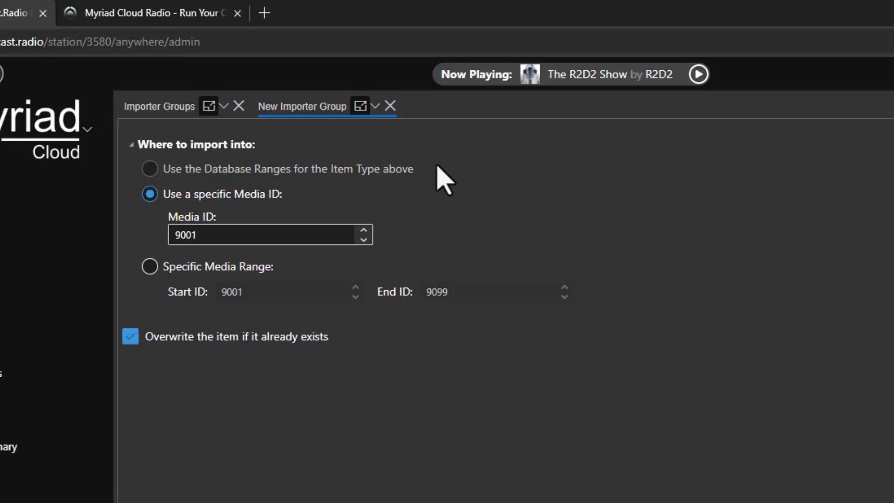
Step: Replace the destination Media ID 9001 with 5500, keeping overwrite enabled
double_click(245, 239)
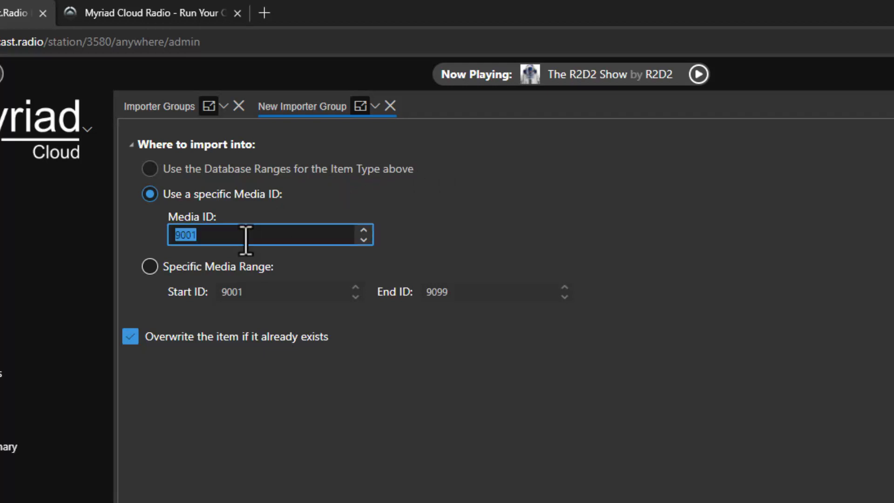
text(550)
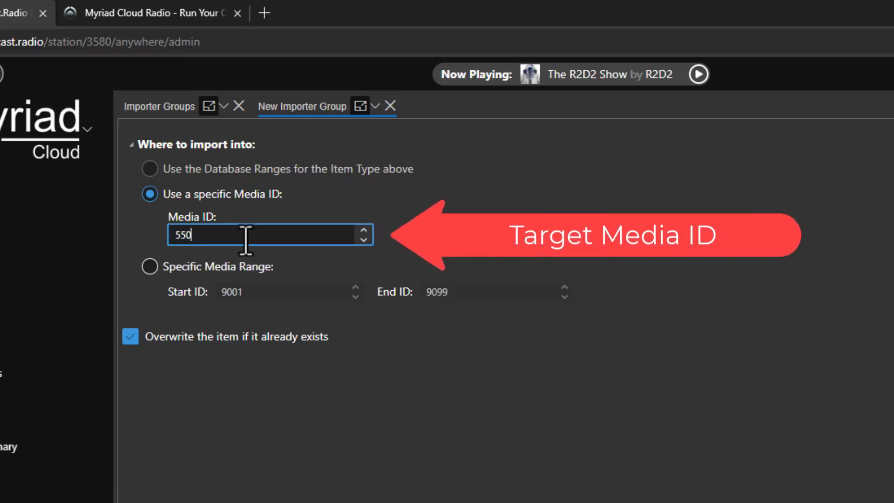
text(0)
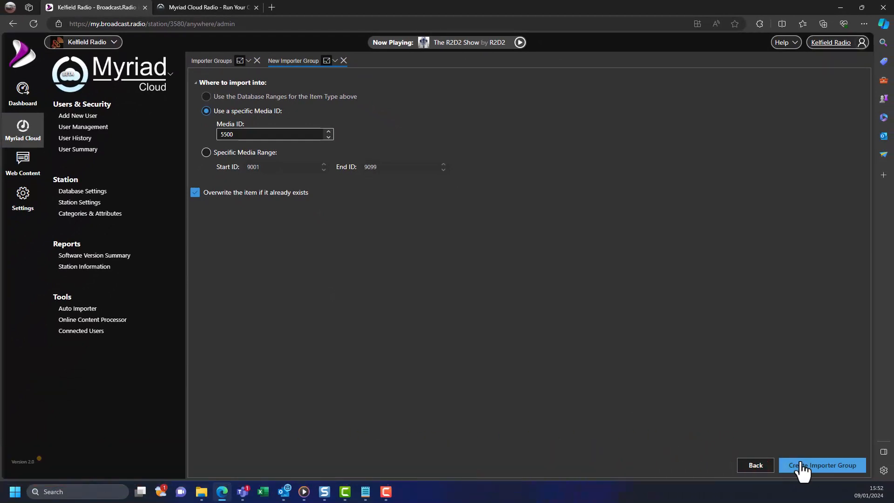
Step: Create the Import Podcast group and accept its default scheduling options
click(800, 464)
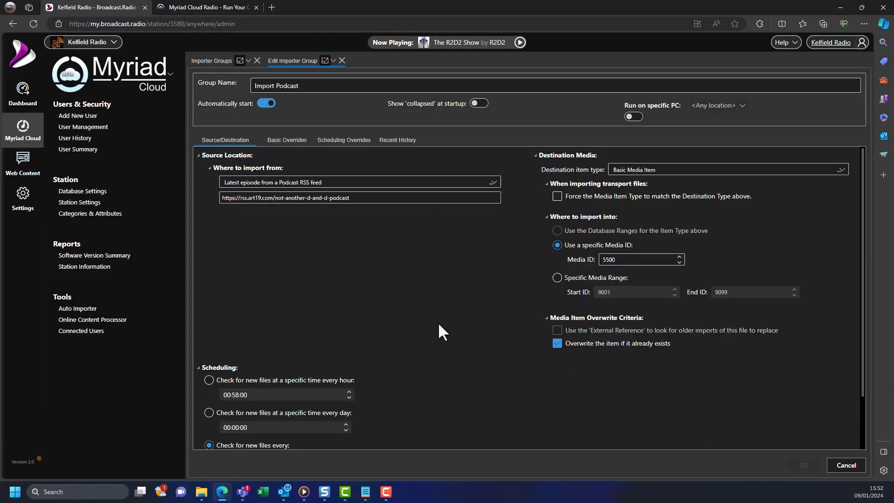
scroll(438, 325, down, 2)
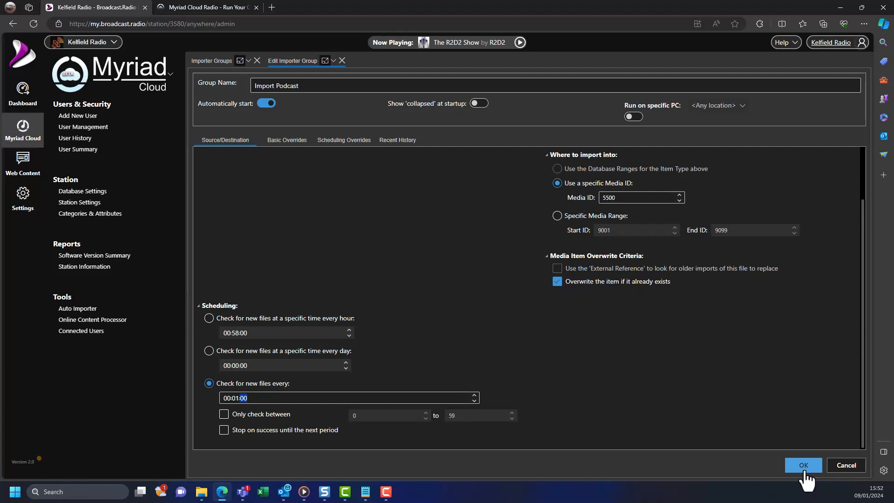
click(805, 469)
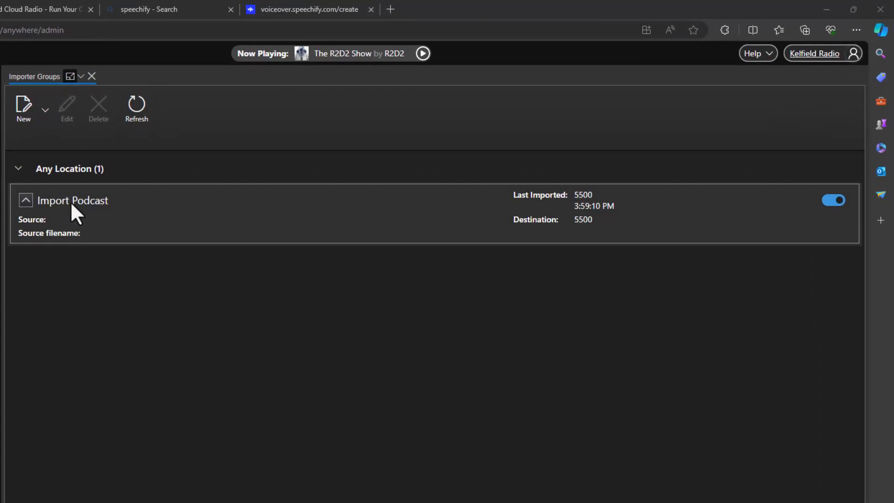
Step: Switch the Import Podcast importer on, then open the station's Media Grid
click(98, 203)
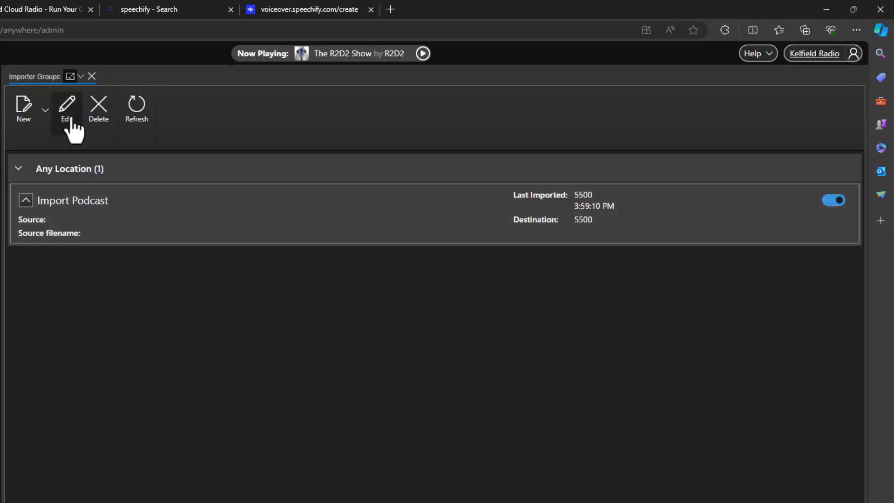
click(70, 117)
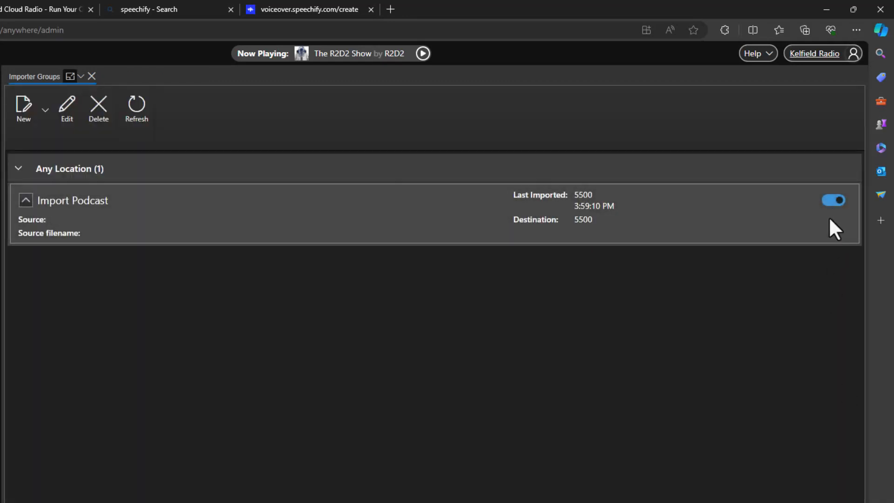
click(833, 204)
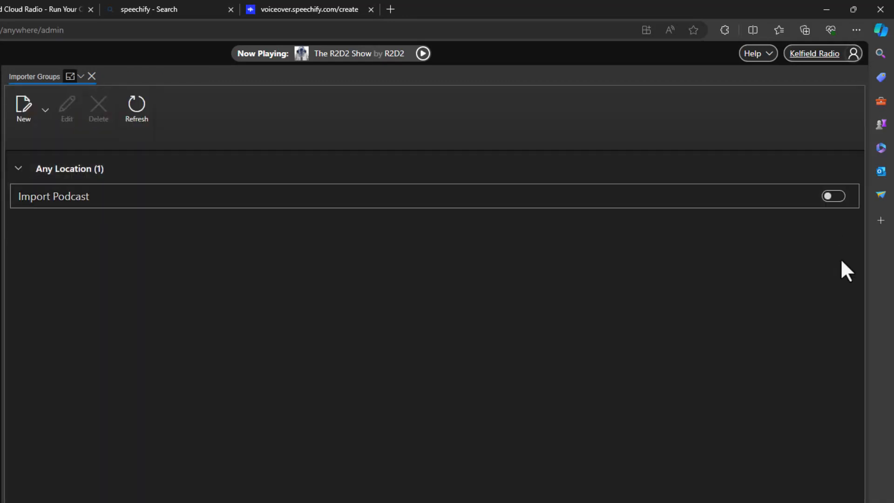
click(836, 197)
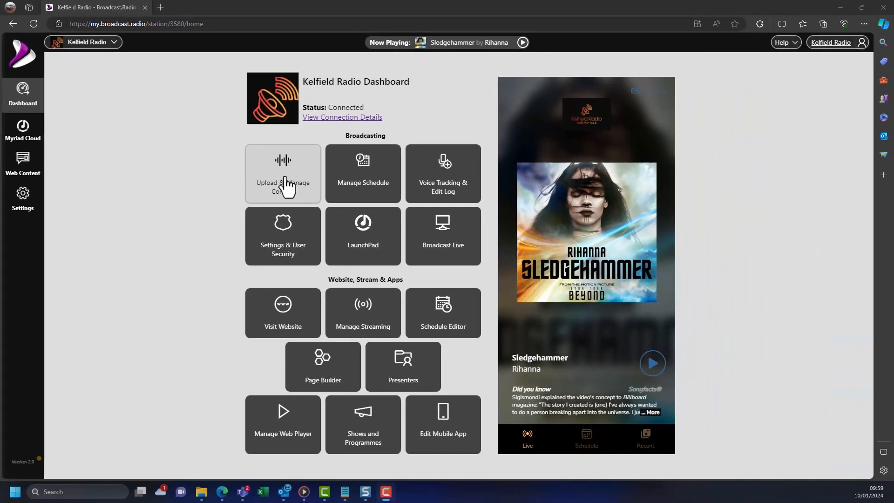
click(288, 187)
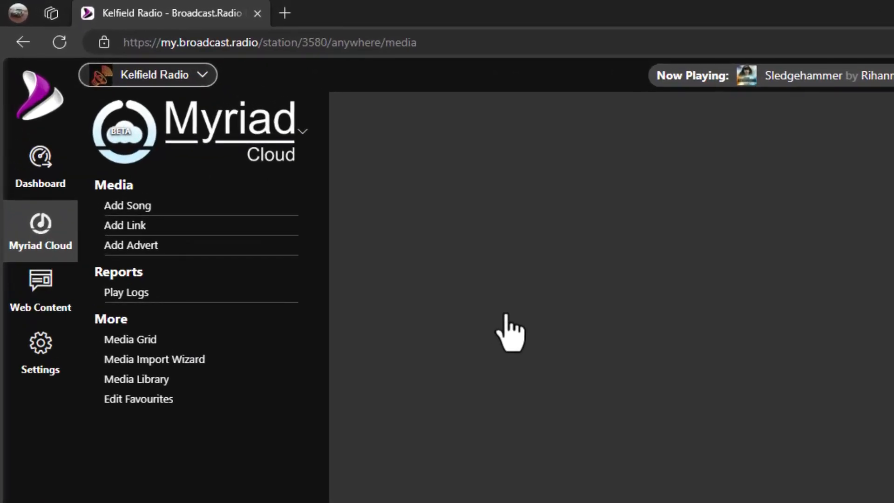
click(169, 343)
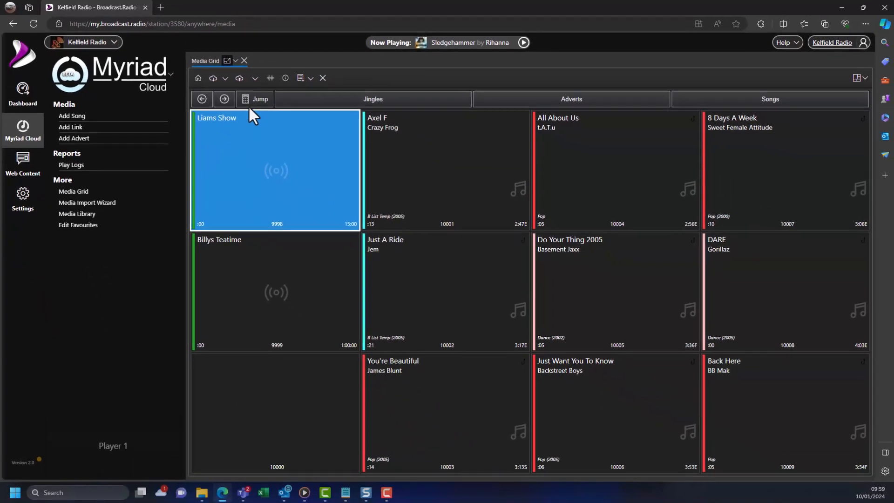
Step: Jump to media item 5500 and load it into Player 1 to preview the episode
click(454, 176)
text(5500)
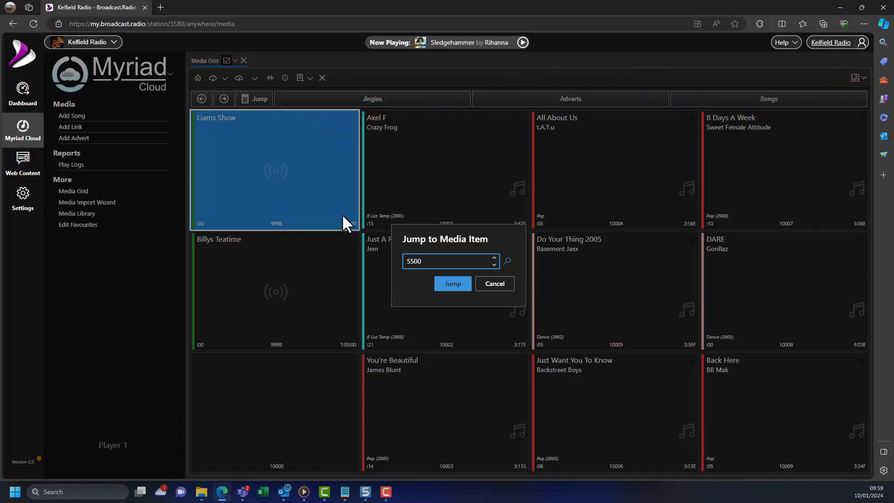
click(438, 283)
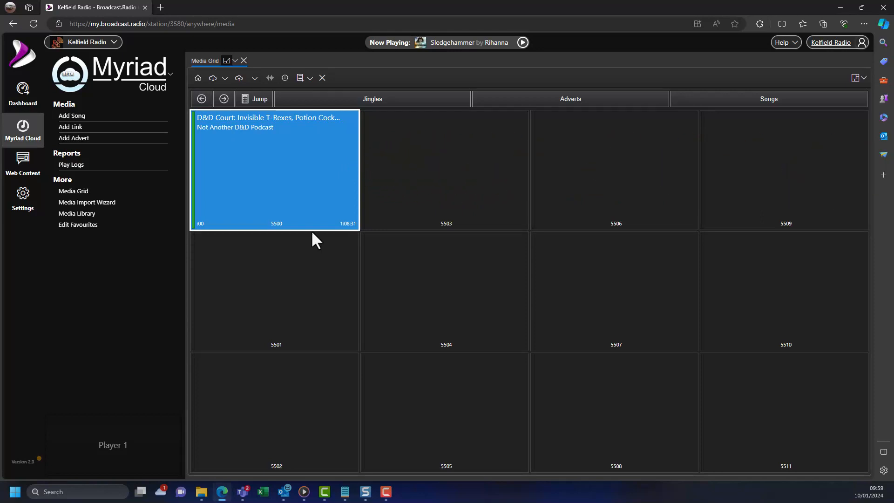
drag(309, 195, 126, 438)
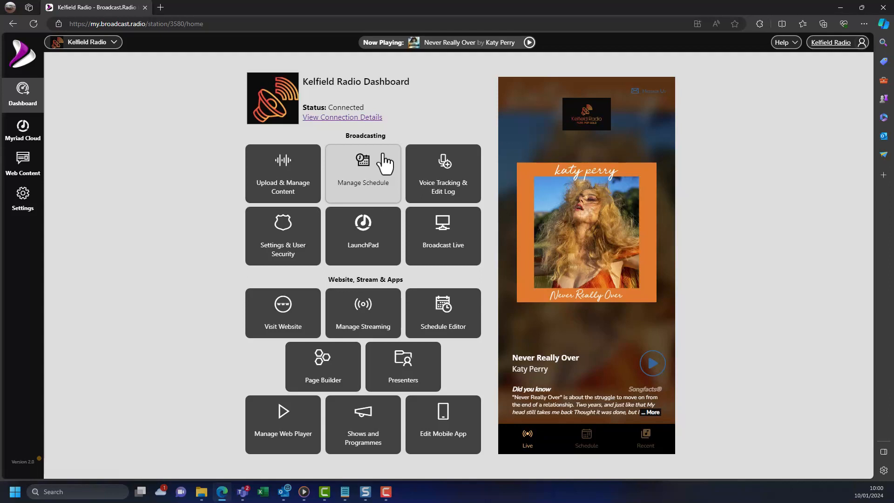
Step: Under Manage Schedule, open Edit Clock Assignments and the Default Assignment Set
click(384, 159)
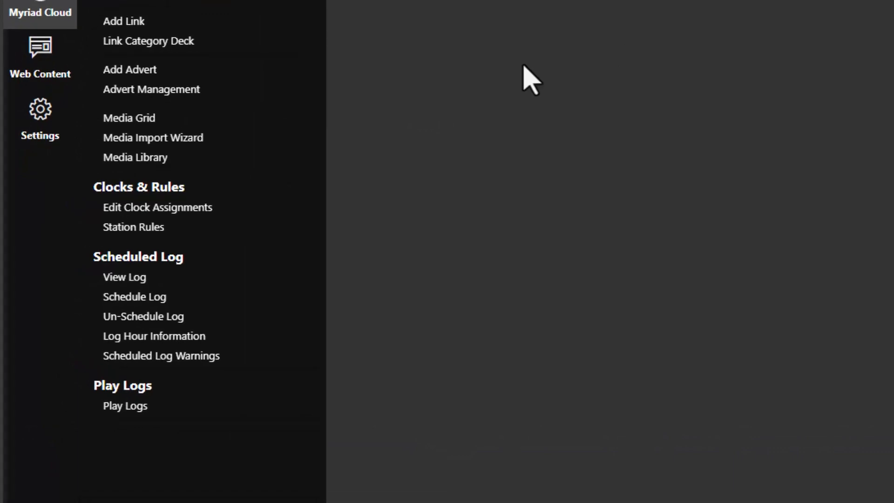
click(200, 208)
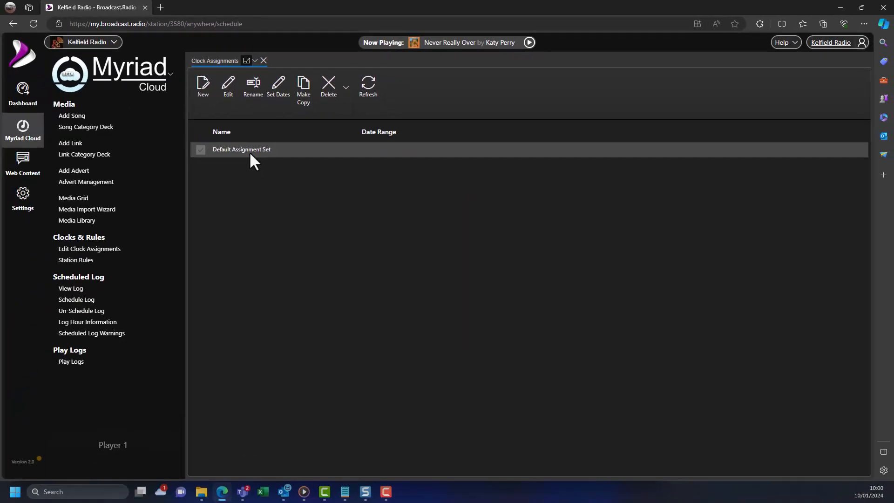
double_click(249, 150)
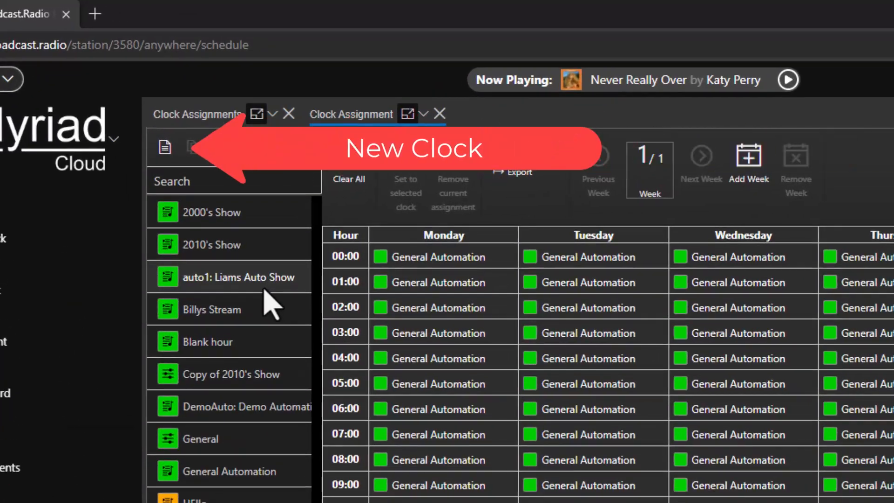
Step: Add a new Advanced Clock named 'My Podcast', declining auto-generated clock items
click(165, 148)
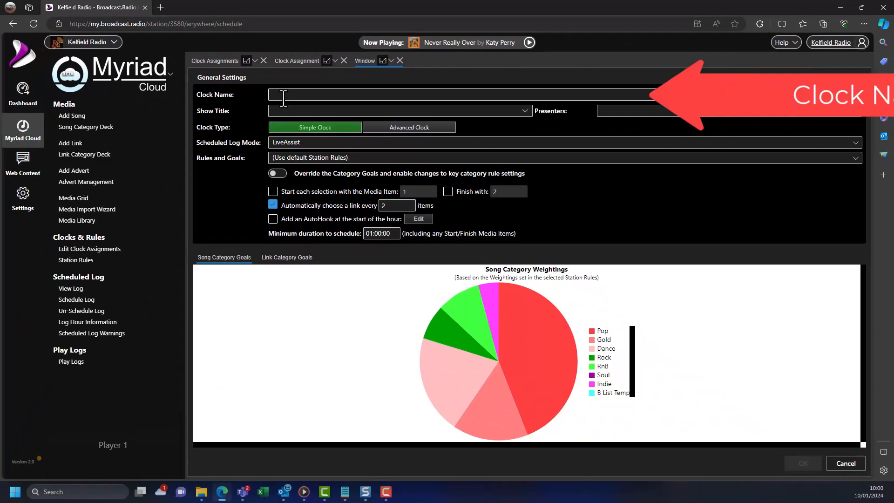
click(284, 104)
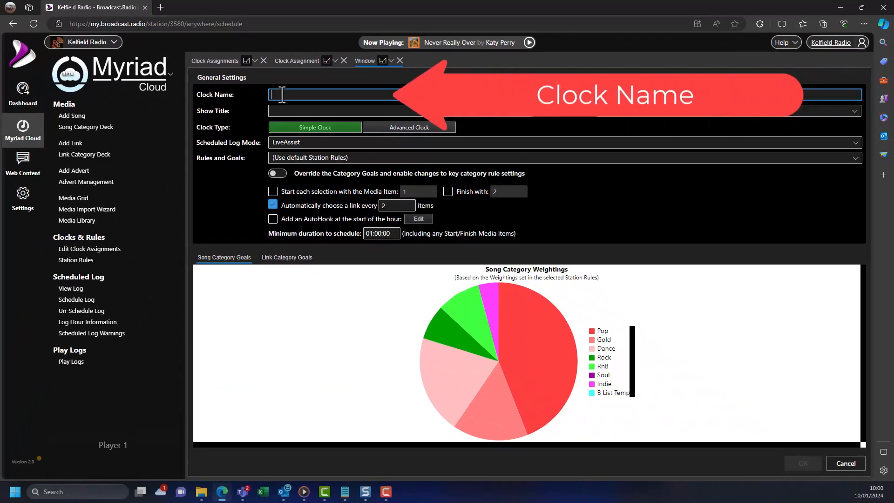
text(My Podcas)
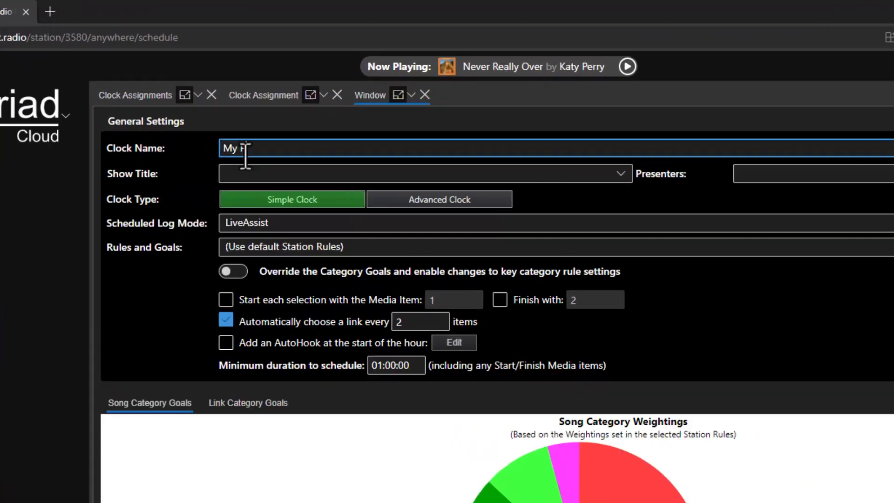
text(t)
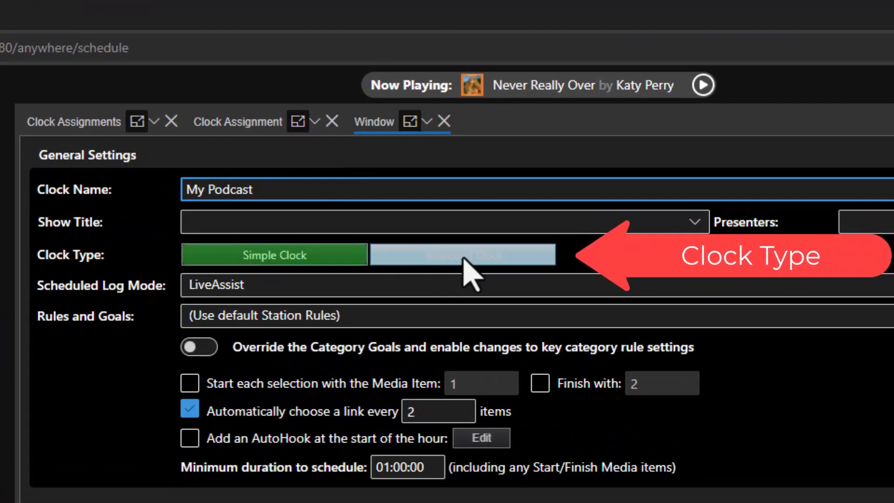
click(527, 265)
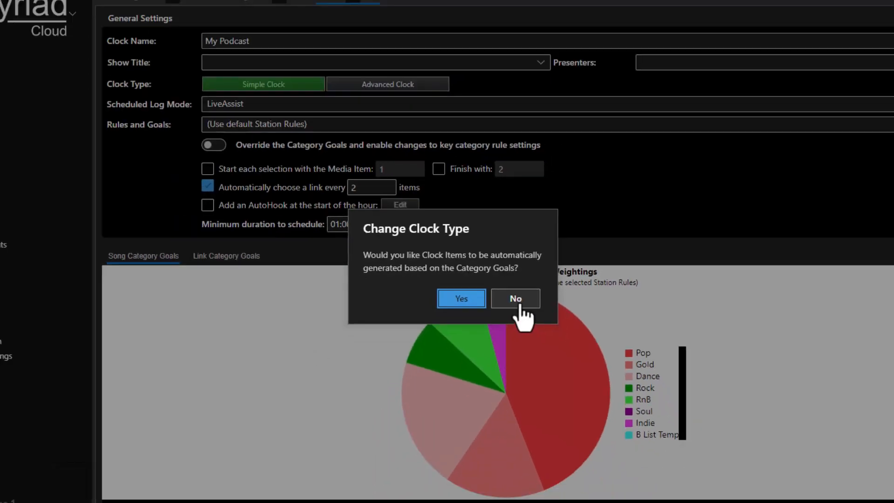
click(536, 317)
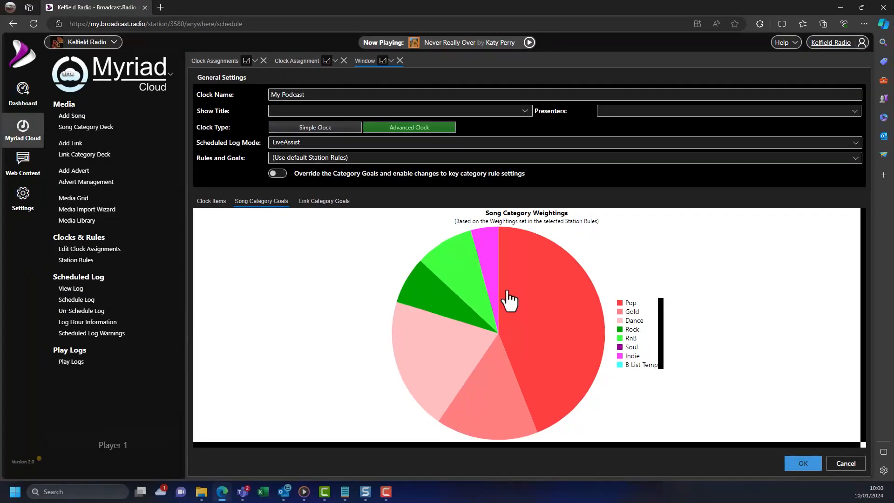
Step: Set the clock's Scheduled Log Mode to AutoFade and view its Clock Items list
click(354, 142)
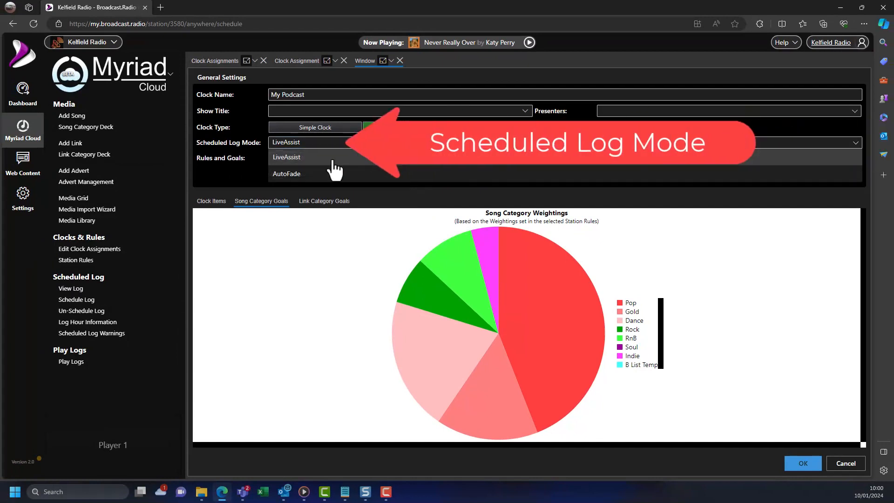
click(305, 174)
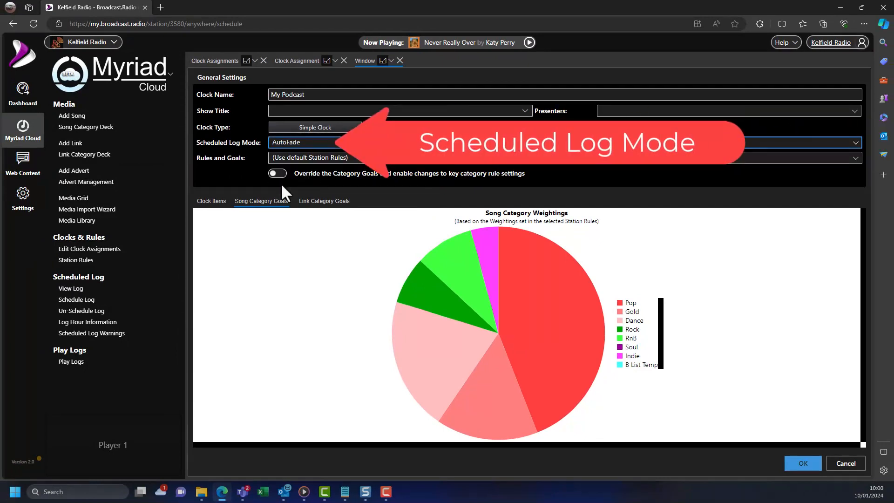
click(217, 202)
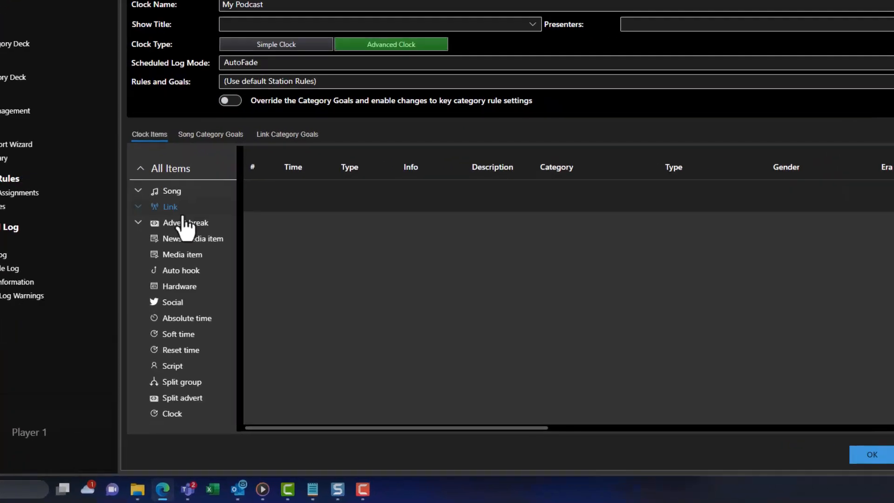
Step: Insert a Media item at 00:00:00 playing media ID 5500 into My Podcast, then save the clock
drag(186, 256, 331, 199)
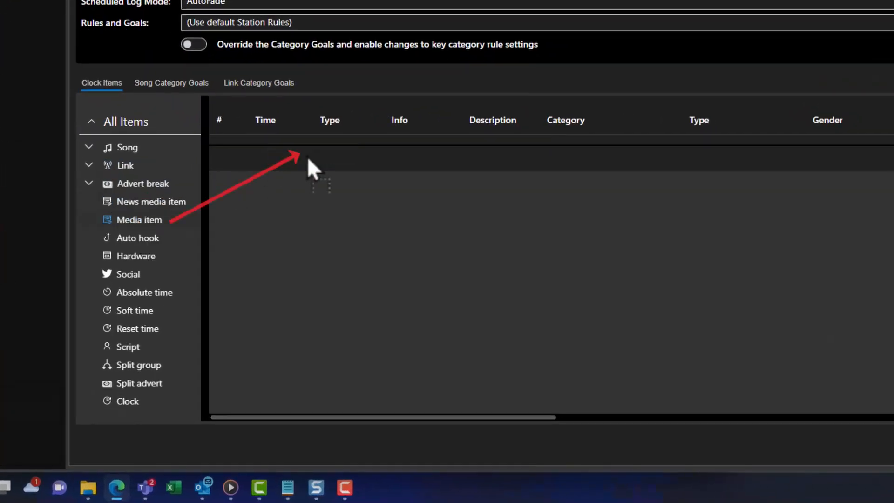
drag(307, 157, 307, 155)
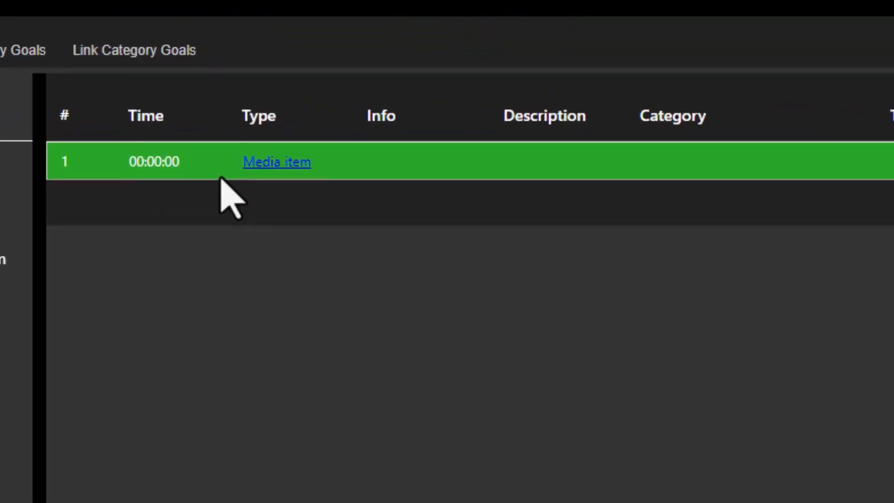
click(261, 170)
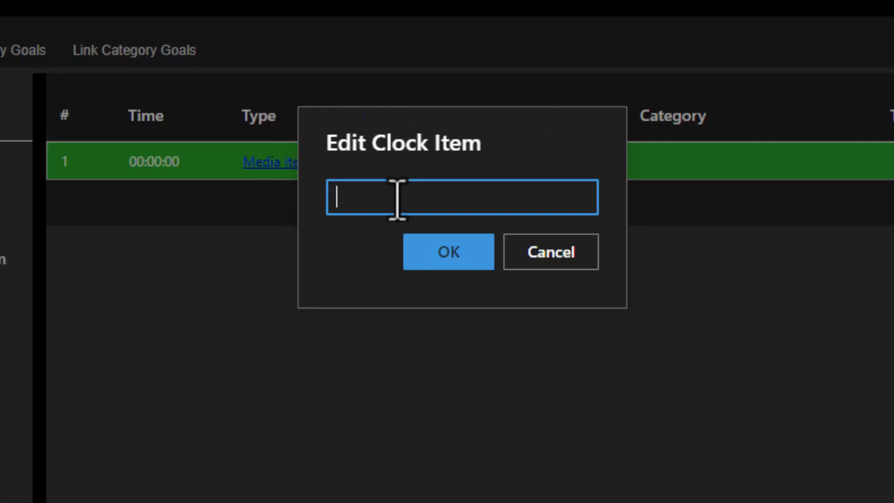
text(5500)
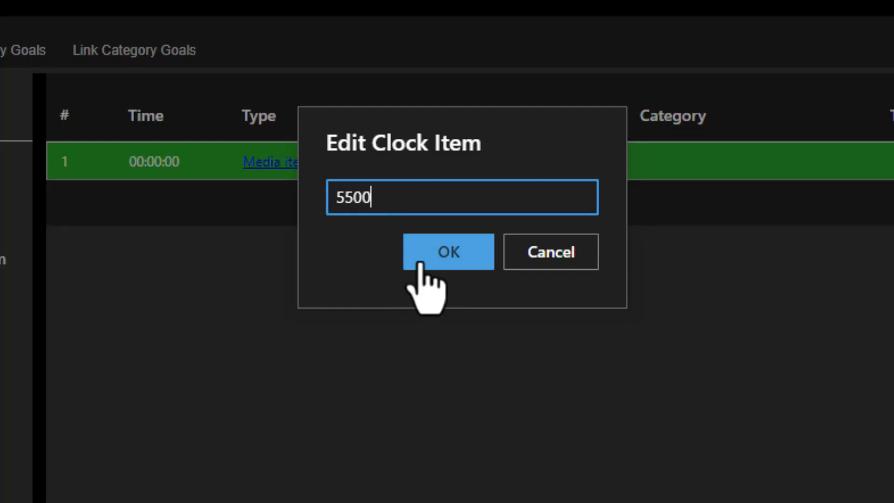
click(421, 263)
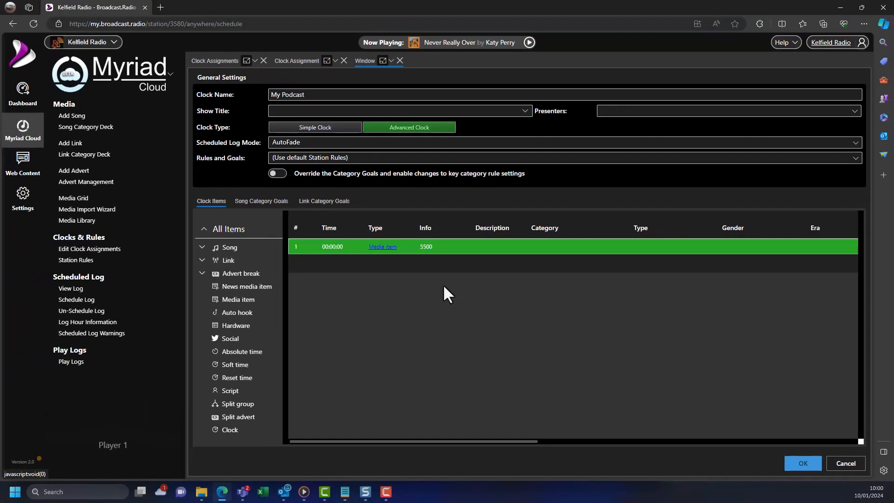
click(804, 464)
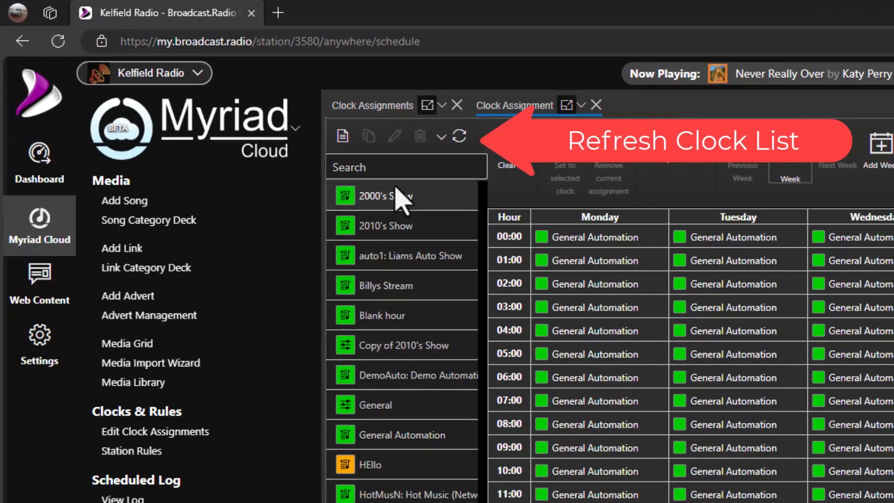
Step: Put My Podcast into Saturday 16:00 of the Default Assignment Set, save, and close Clock Assignments
click(459, 136)
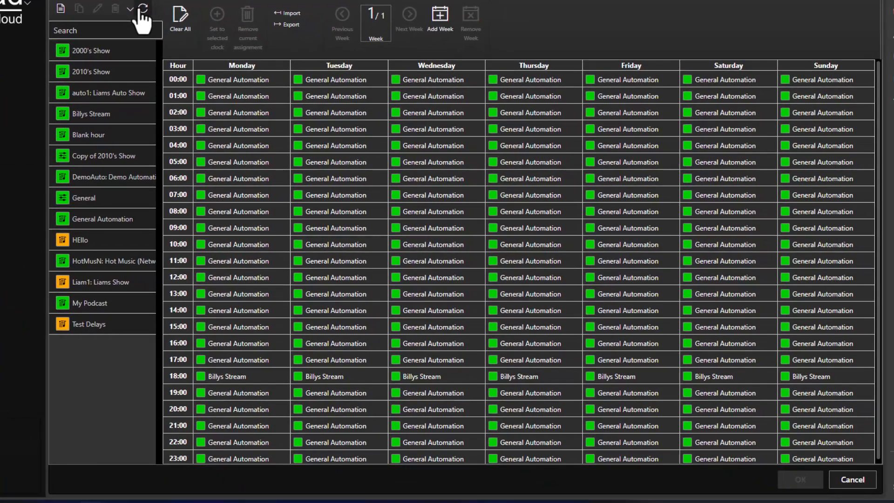
drag(90, 303, 720, 344)
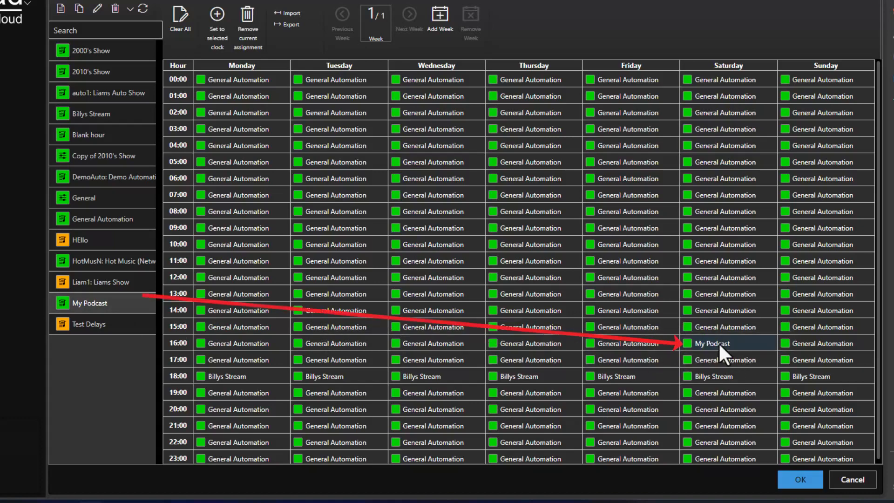
click(804, 482)
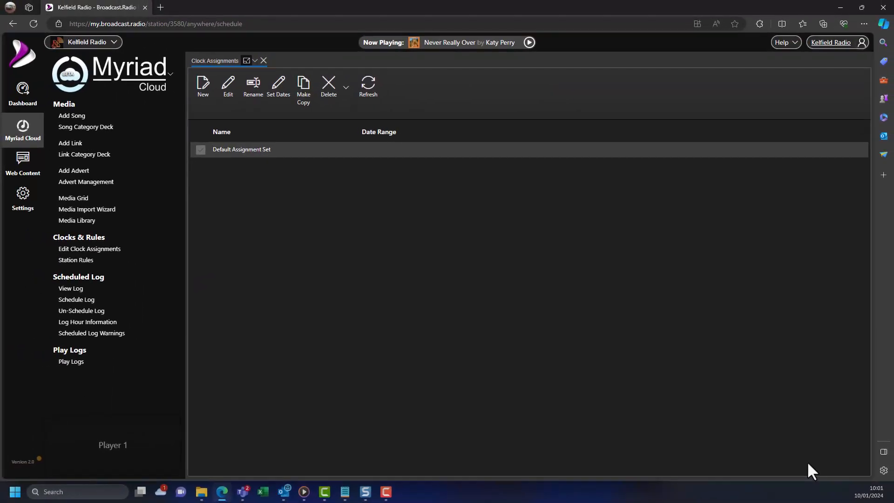
click(263, 61)
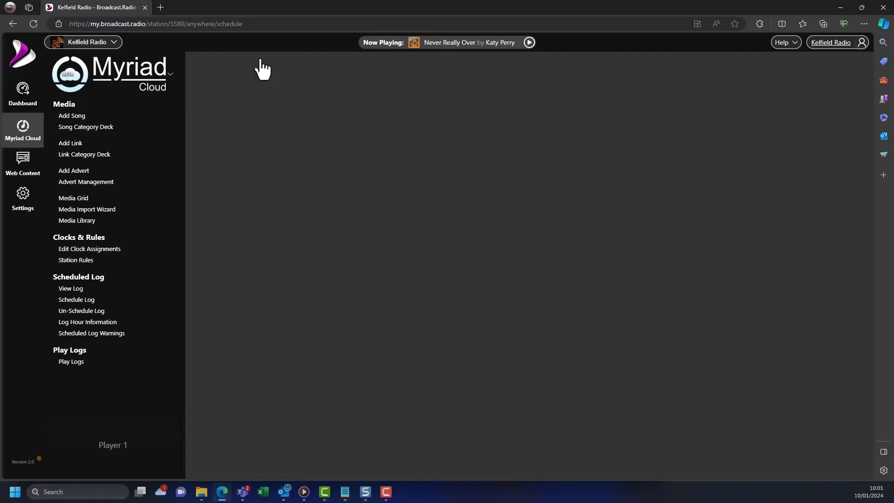